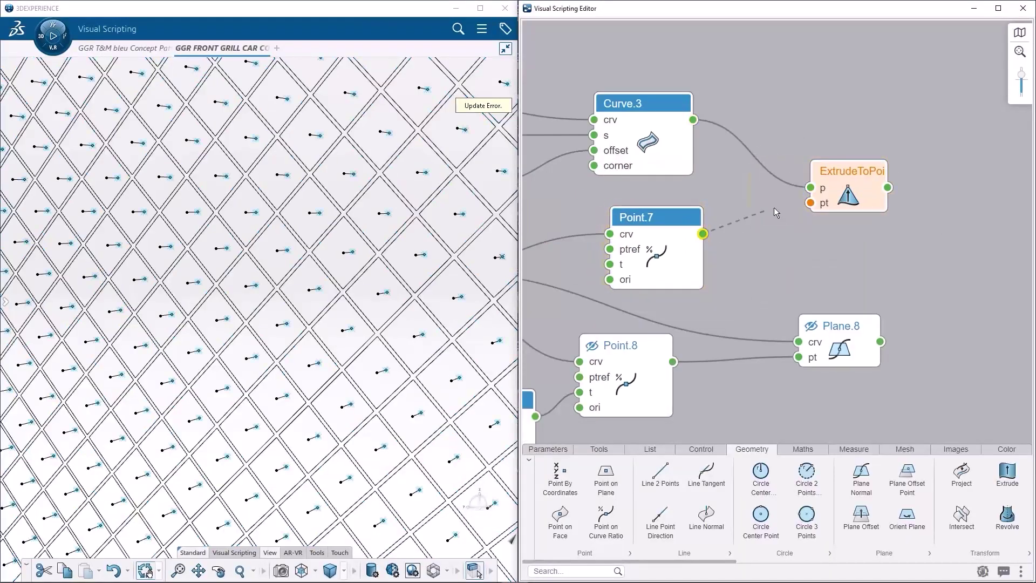
Step: Link Point.7 to the ExtrudeToPoint pt input and add a Split node to the graph
drag(775, 212, 811, 203)
double_click(850, 250)
text(split)
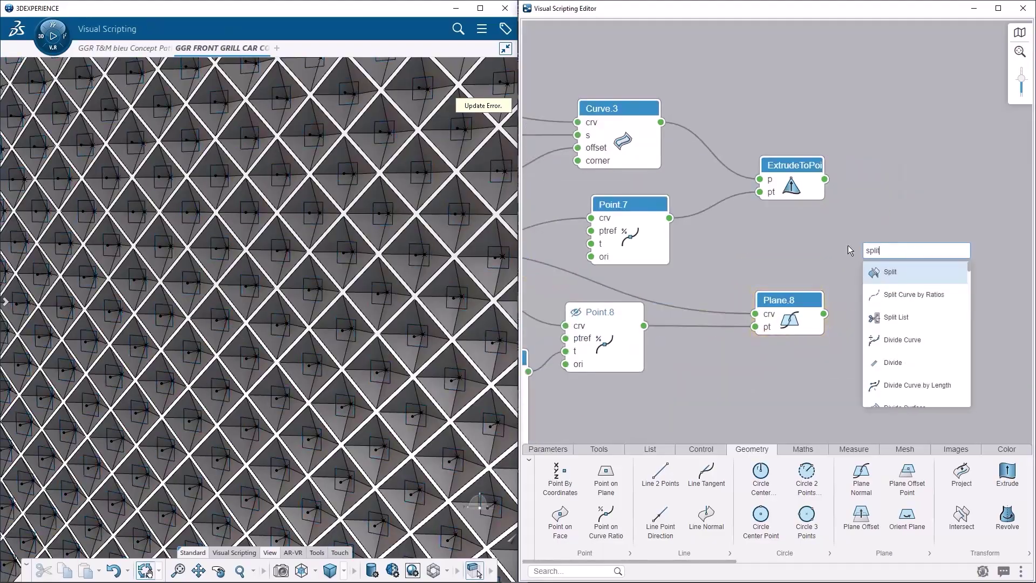
key(Return)
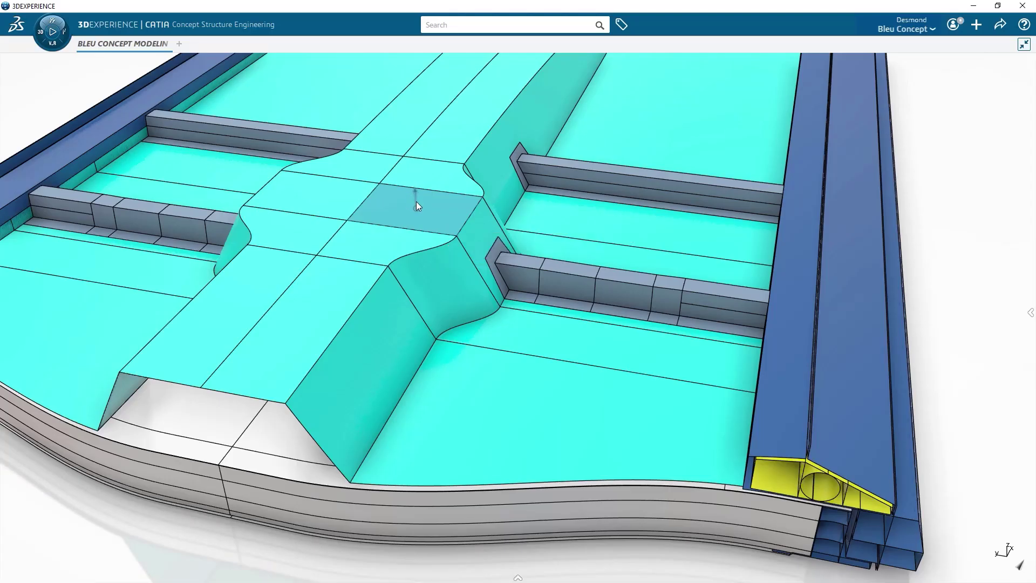
Step: Pull the tunnel's sloped ramp face to reshape the raised block into a ridge
click(416, 204)
click(381, 324)
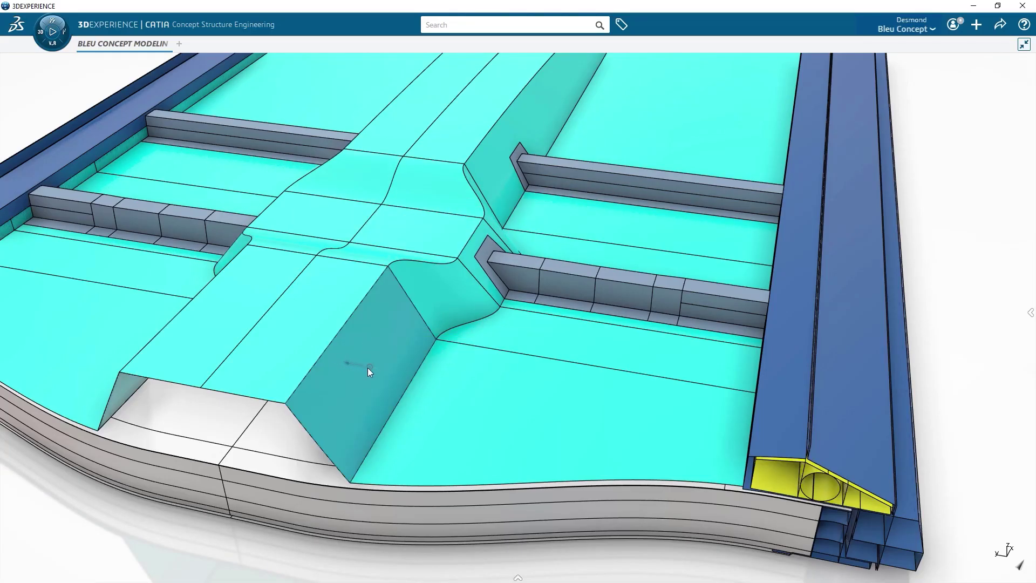
click(277, 423)
drag(277, 423, 347, 324)
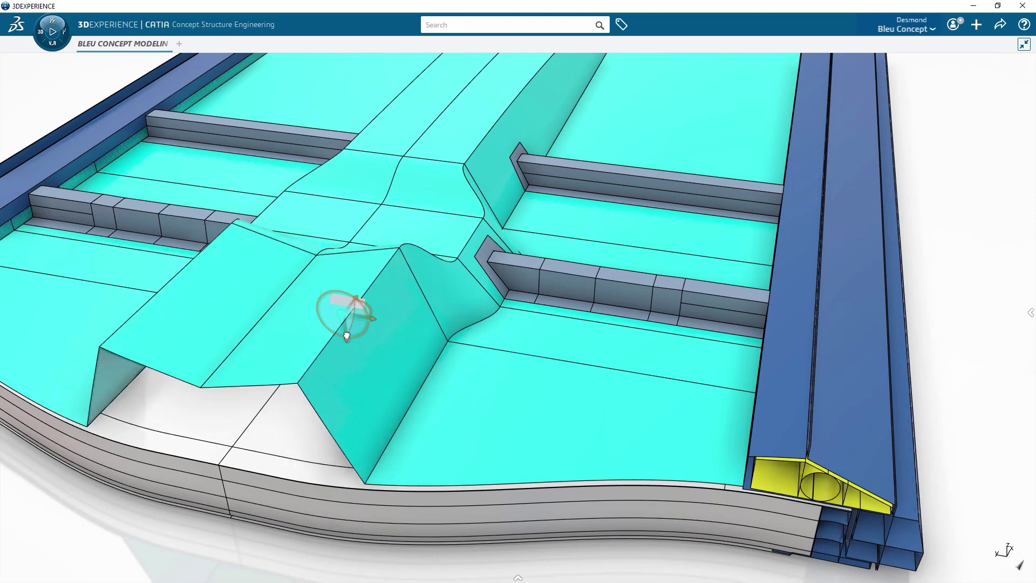
Step: Flatten the ridge's top edge and start moving the wall segment beside the tunnel
click(249, 345)
drag(210, 390, 273, 342)
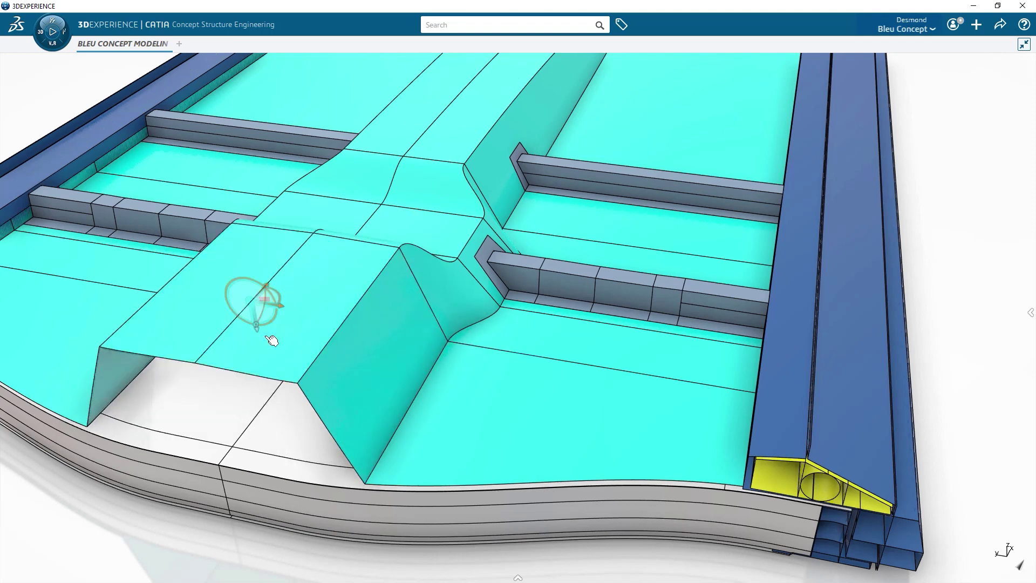
click(621, 295)
click(621, 328)
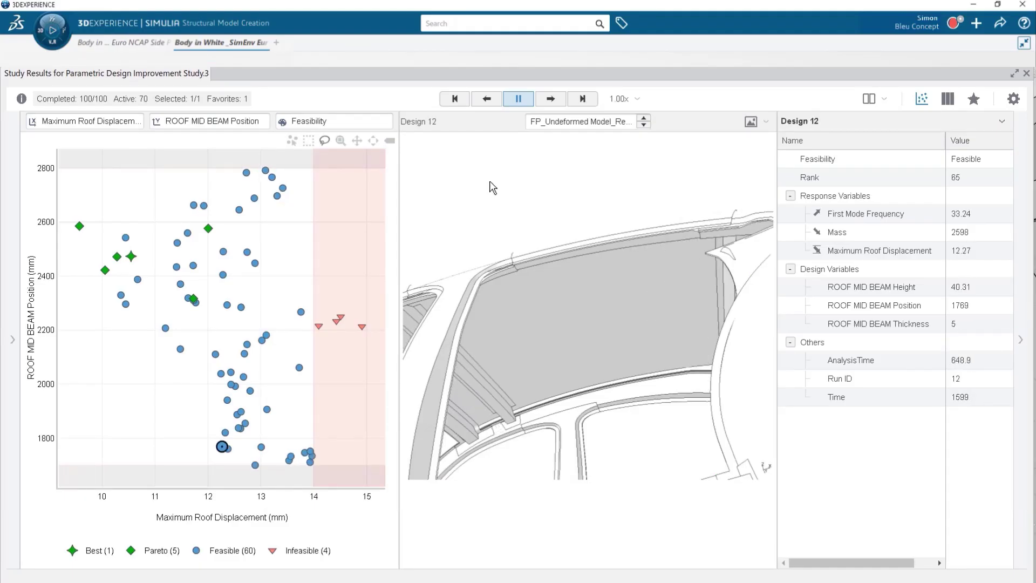
Step: Filter out Infeasible and Feasible designs, leaving only Best and Pareto designs plotted
click(12, 279)
click(83, 183)
click(144, 160)
click(13, 340)
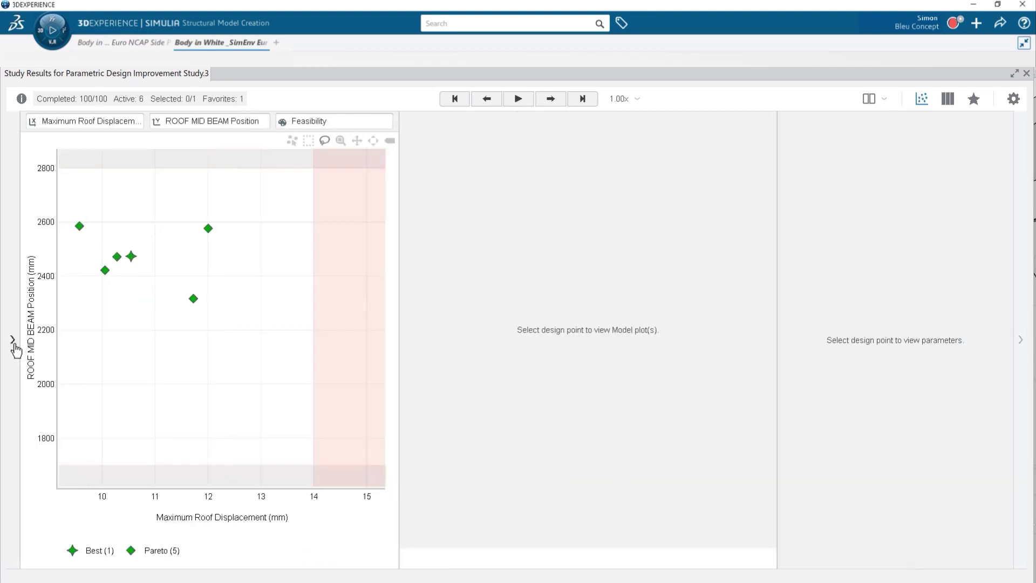
Step: Compare the remaining designs in a table as displacement-result thumbnails, highlighting Design 74
click(948, 98)
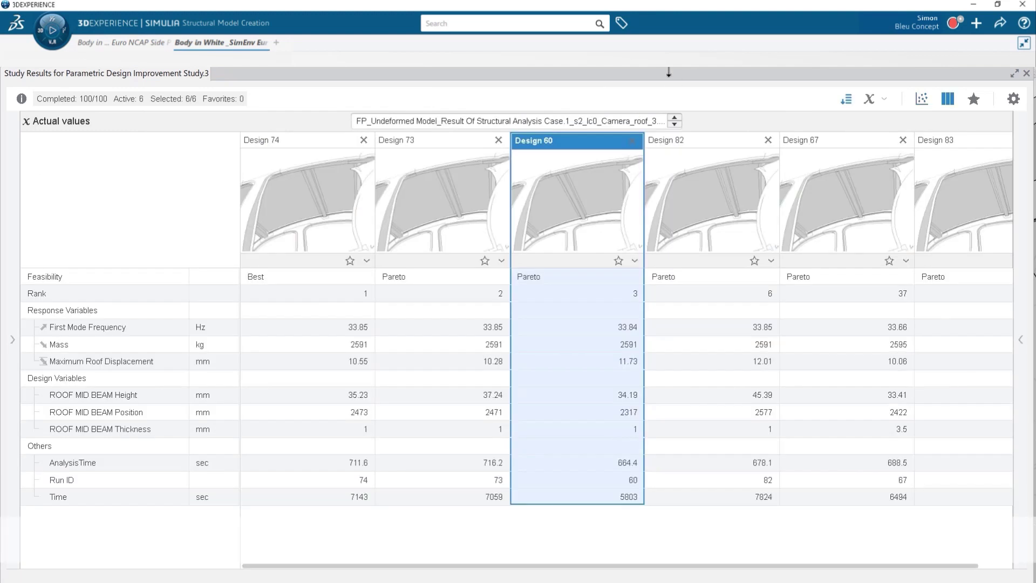
click(325, 153)
click(881, 186)
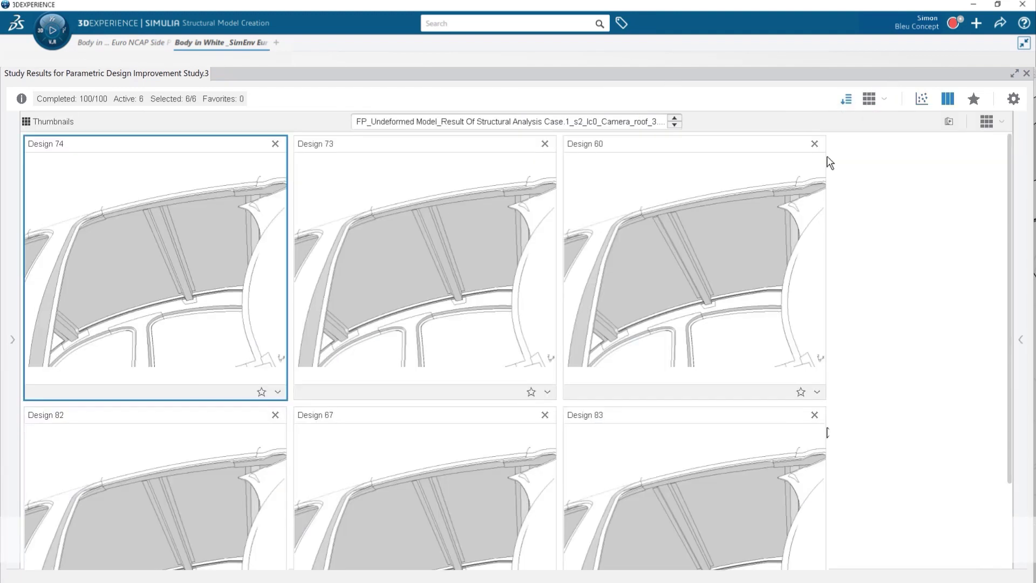
click(676, 125)
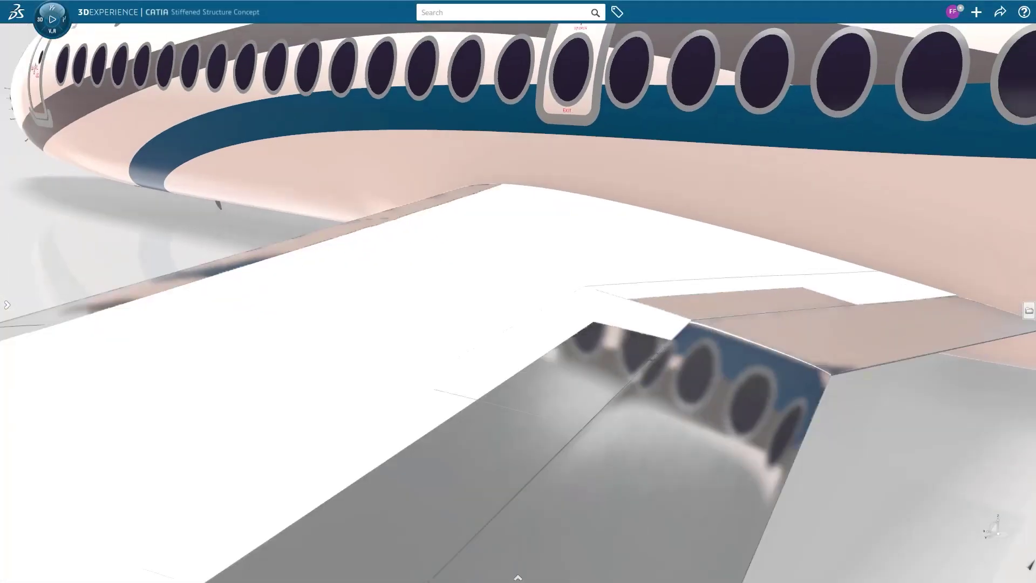
Step: Assign Laminate 002 Balanced to cells C41–C47 and Laminate 001 to cells C48–C54
click(539, 322)
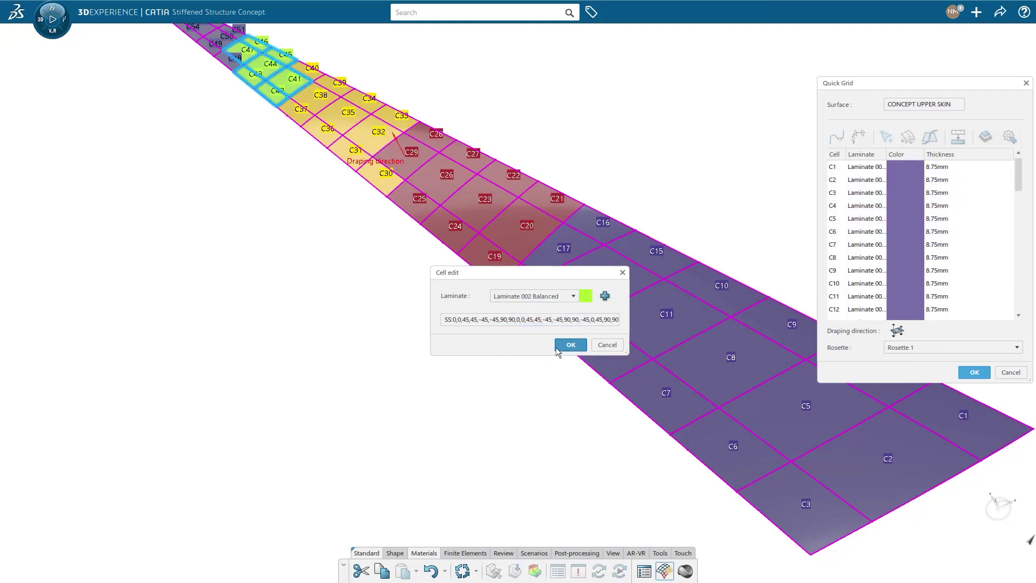
click(568, 345)
click(987, 139)
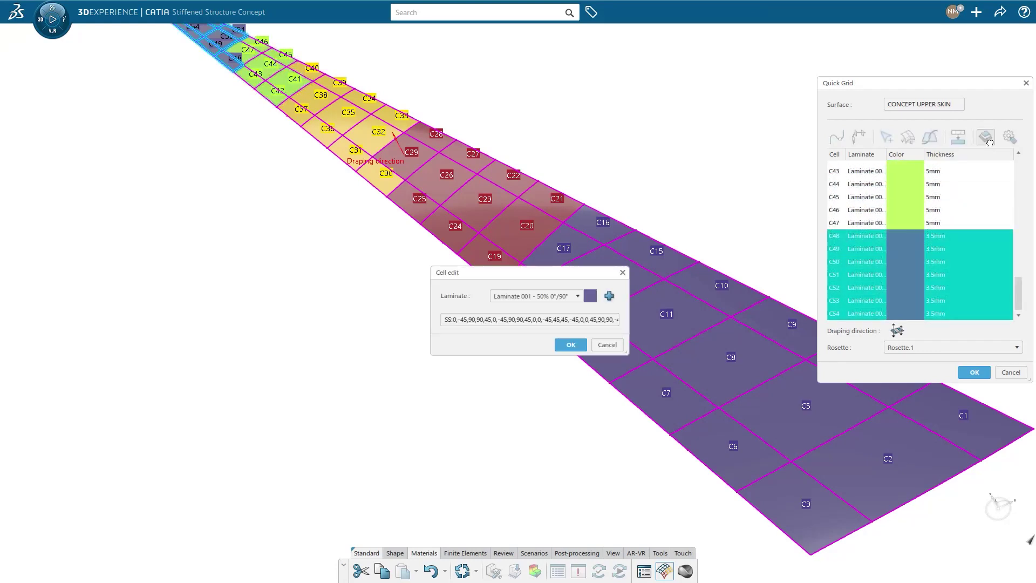
click(565, 319)
click(571, 345)
Step: Show thickness labels on the grid cells and finish the quick grid edit
click(1009, 137)
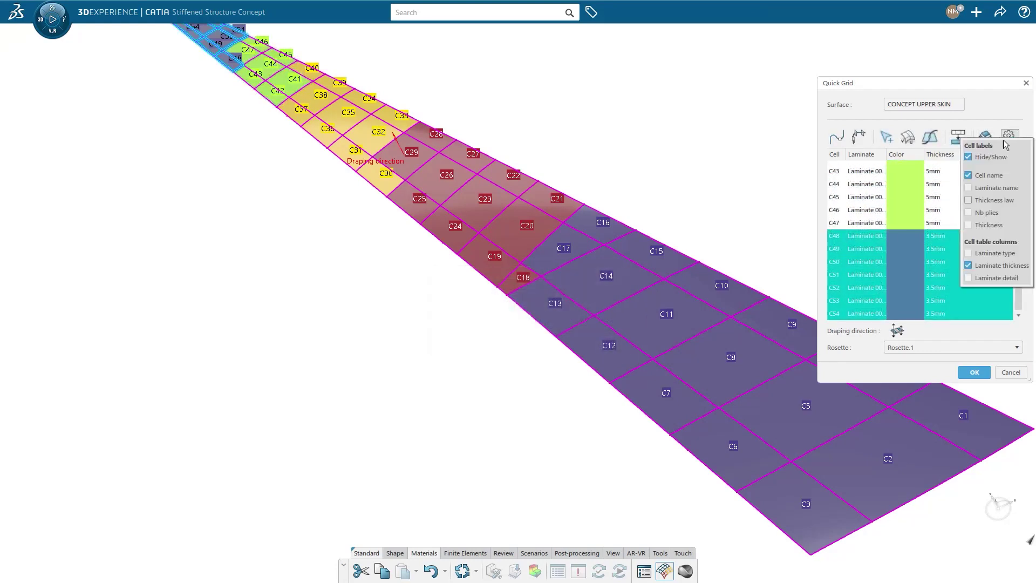
click(985, 225)
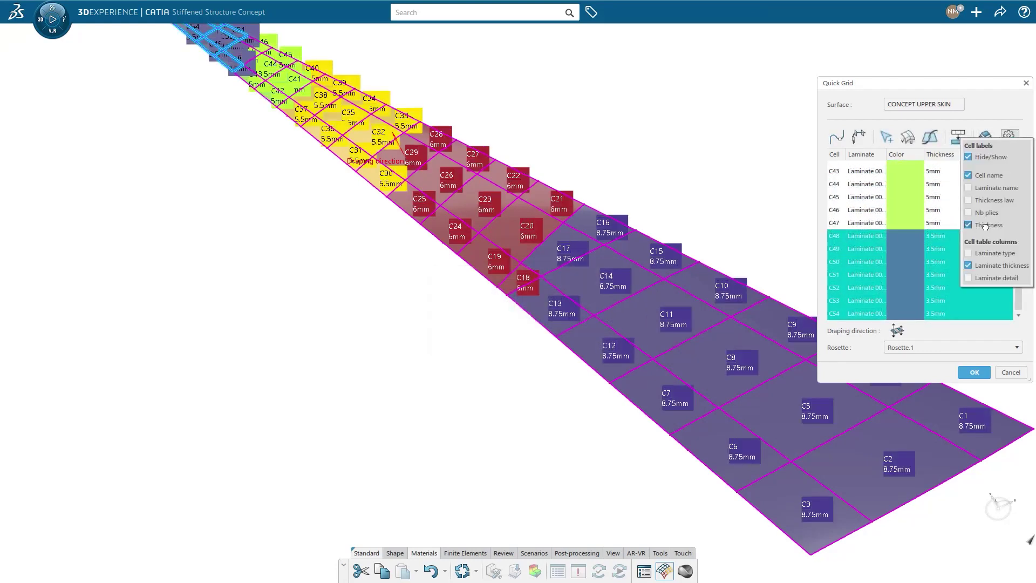
click(975, 374)
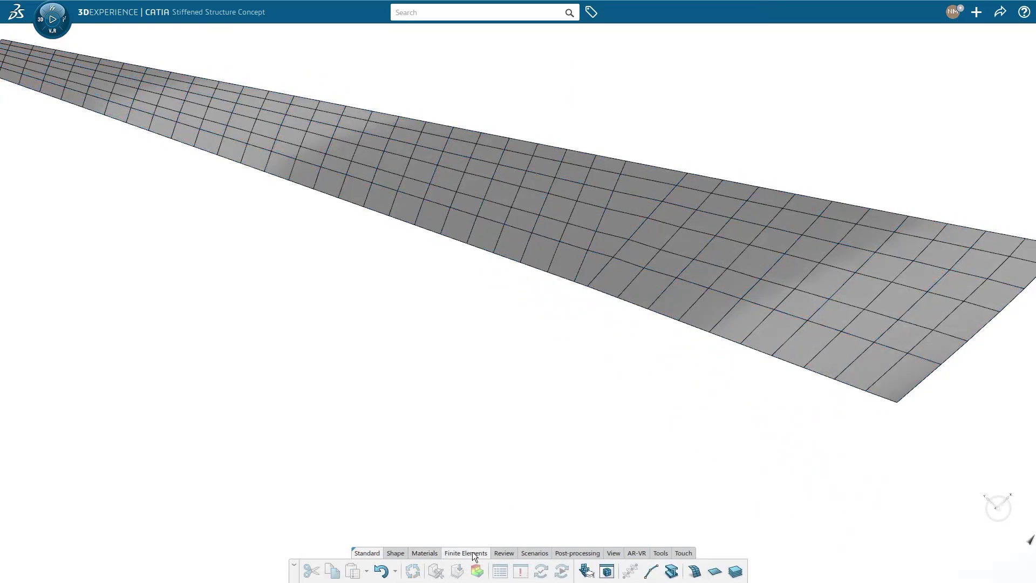
Step: Create a composite shell section on the quad mesh taking composites from QuickGrid.1
click(735, 571)
click(498, 238)
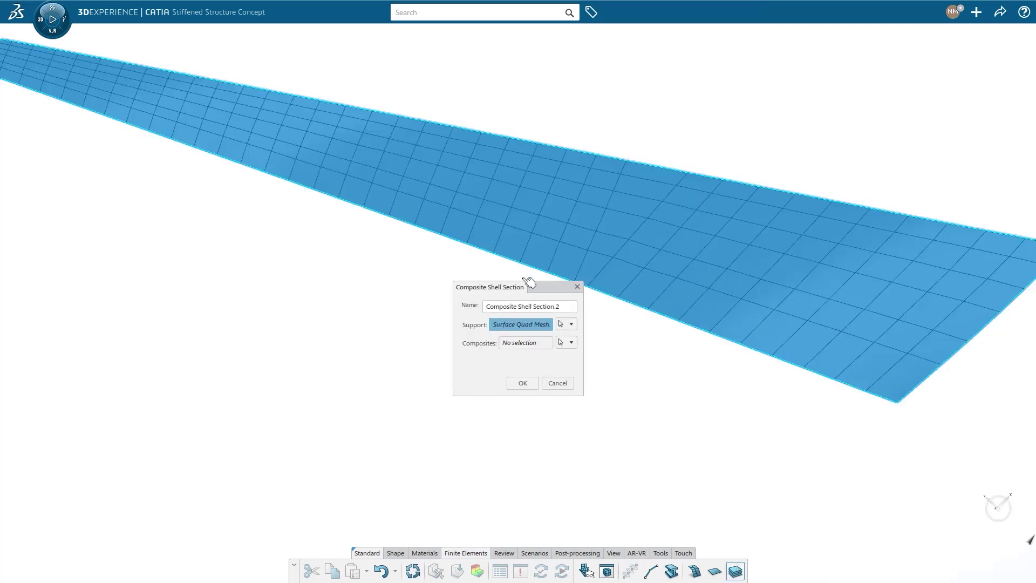
click(572, 365)
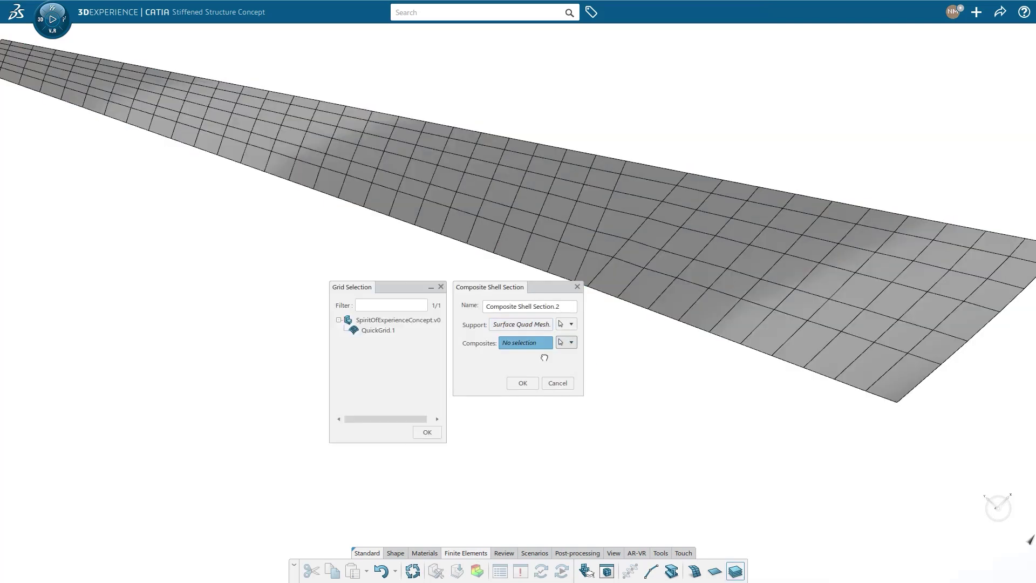
click(426, 432)
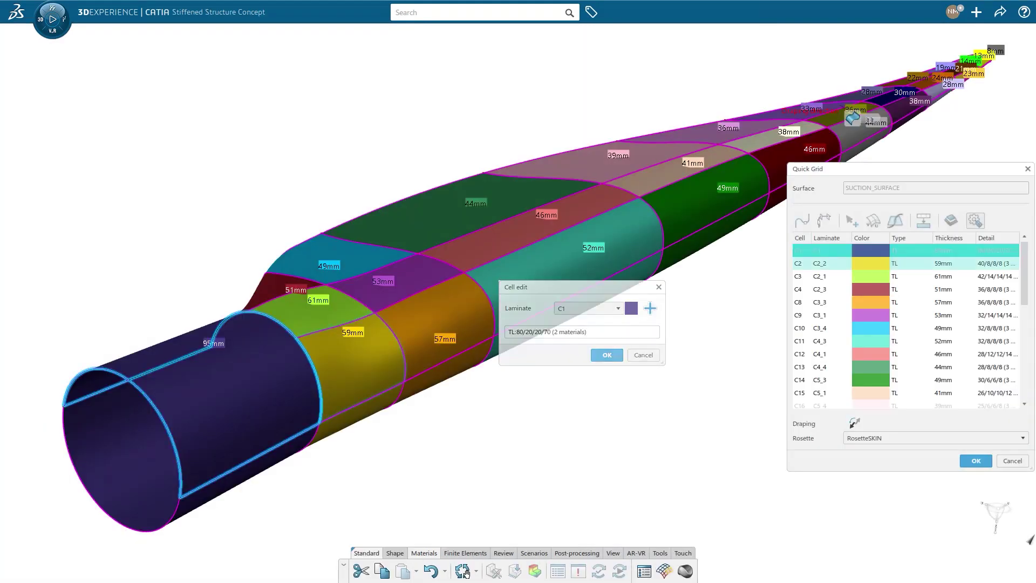
key(Down)
key(Down)
key(Down)
key(Down)
key(Down)
key(Down)
key(Down)
key(Down)
key(Down)
key(Down)
key(Down)
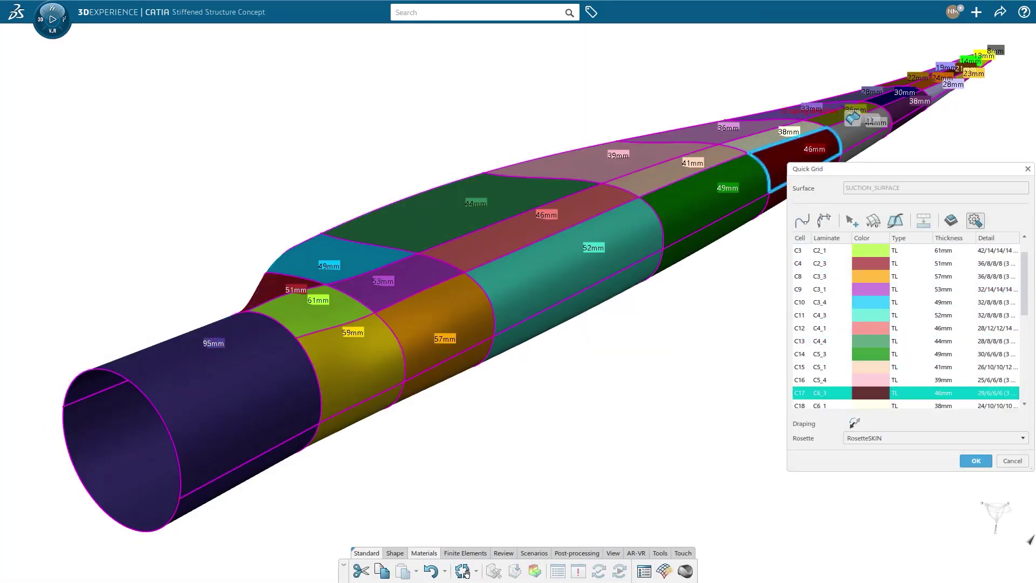
Step: Step through the grid cell list, then generate a 15-region beam mesh along the blade
key(Down)
key(Down)
key(Down)
key(Down)
key(Down)
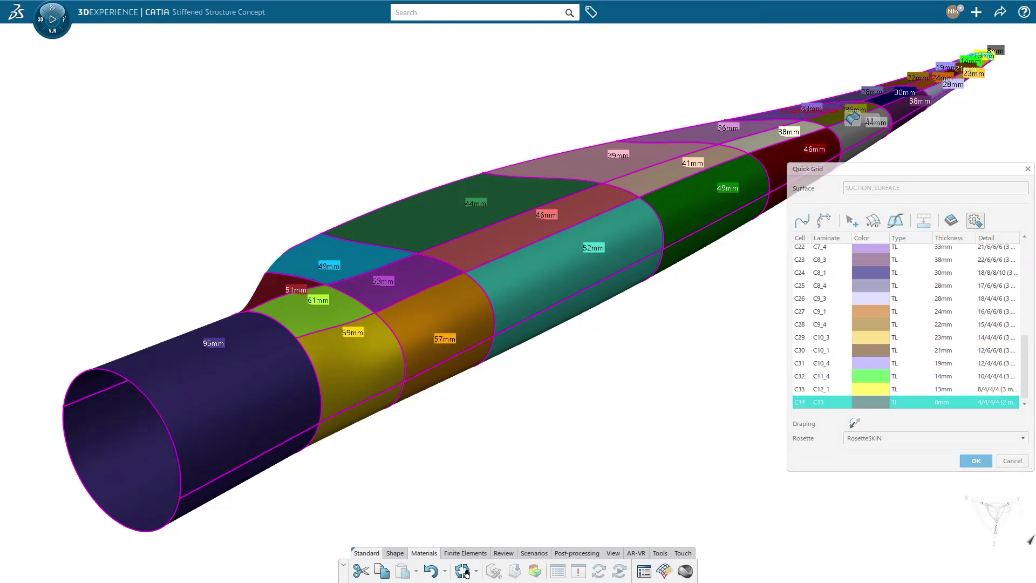
key(Return)
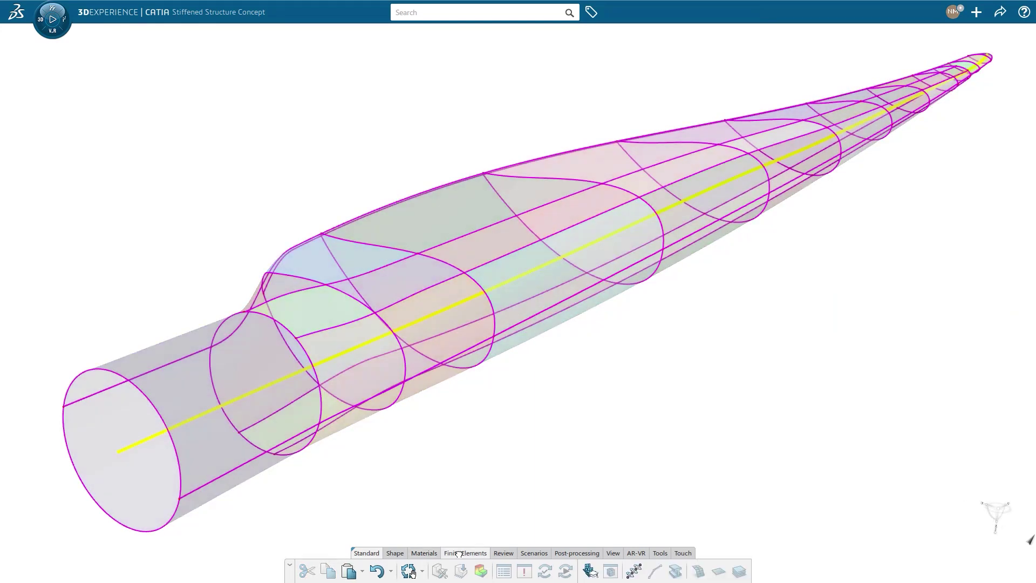
click(634, 570)
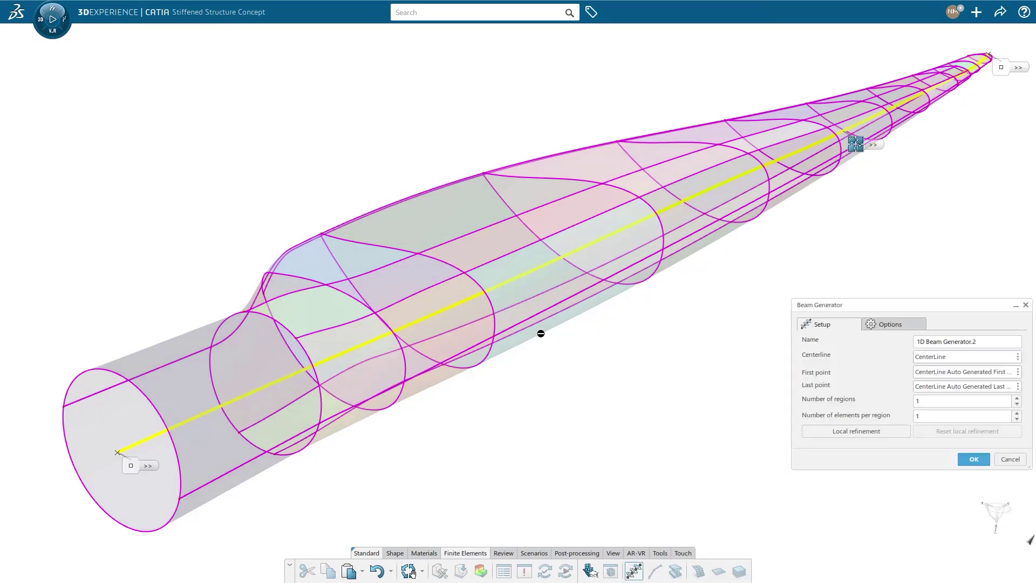
click(966, 459)
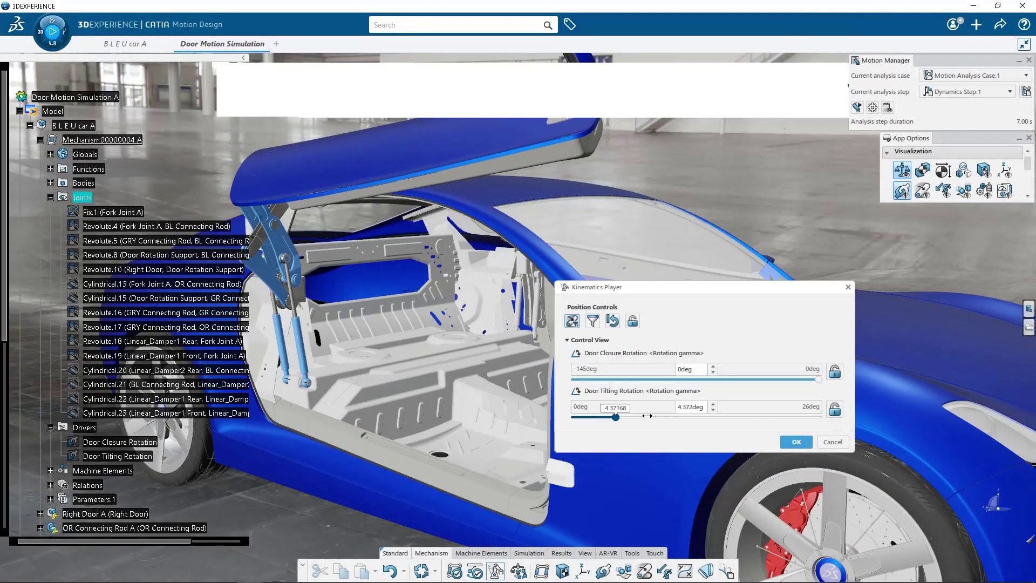
Step: Tilt the door to 26 deg, rotate closure to about -81.8 deg, then play the cableway motion
drag(647, 416, 819, 417)
drag(806, 380, 683, 379)
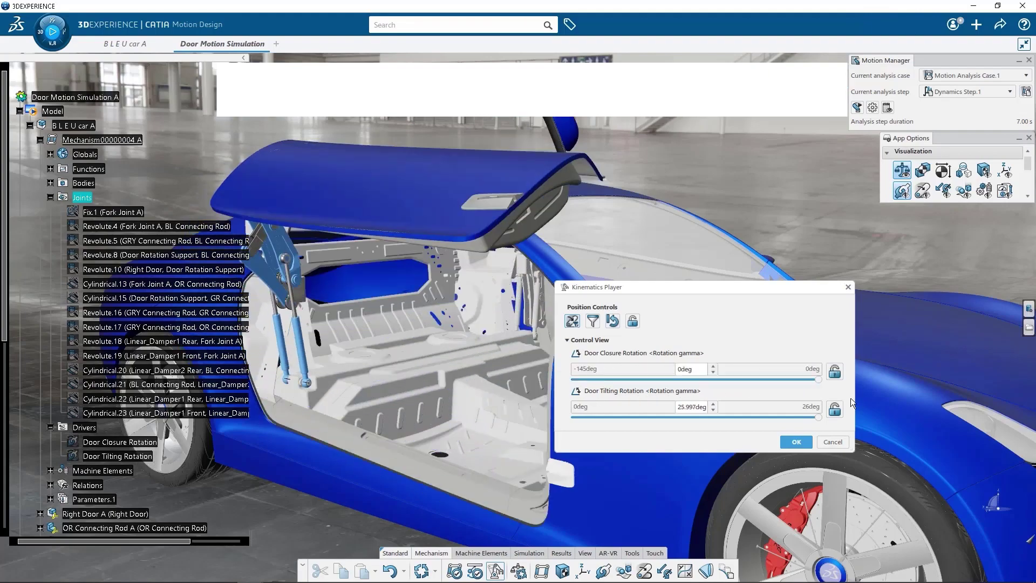
click(796, 442)
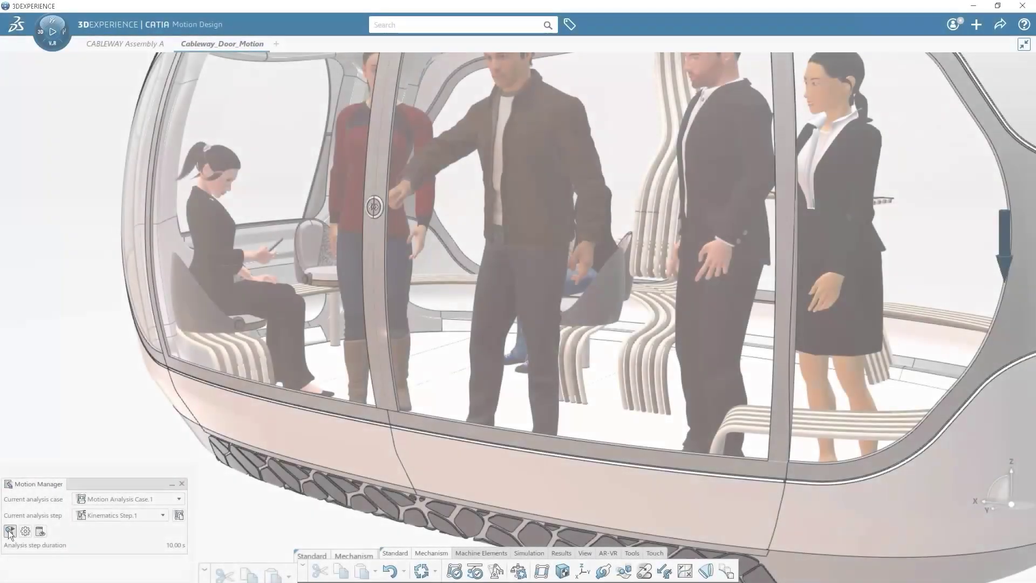
click(10, 531)
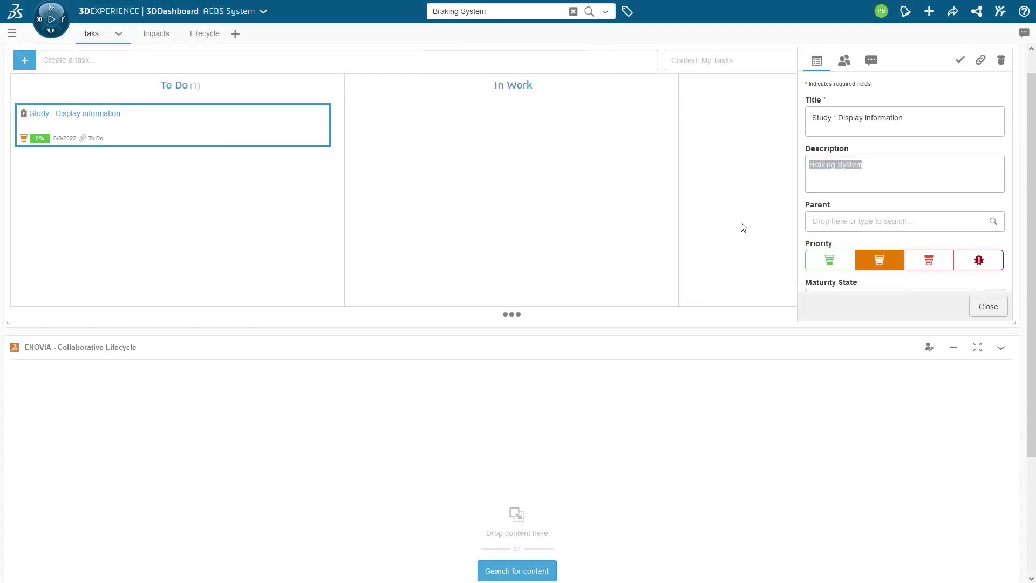
Step: Filter Braking System results to owner ME and load revision 1.D into Collaborative Lifecycle
click(951, 59)
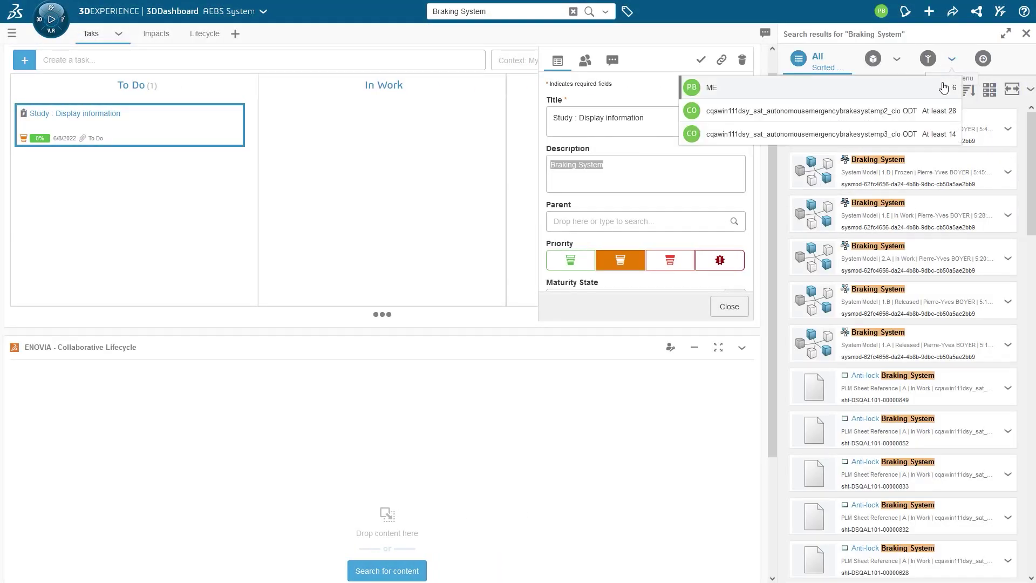
click(943, 88)
click(937, 215)
drag(937, 214, 432, 478)
scroll(434, 479, down, 3)
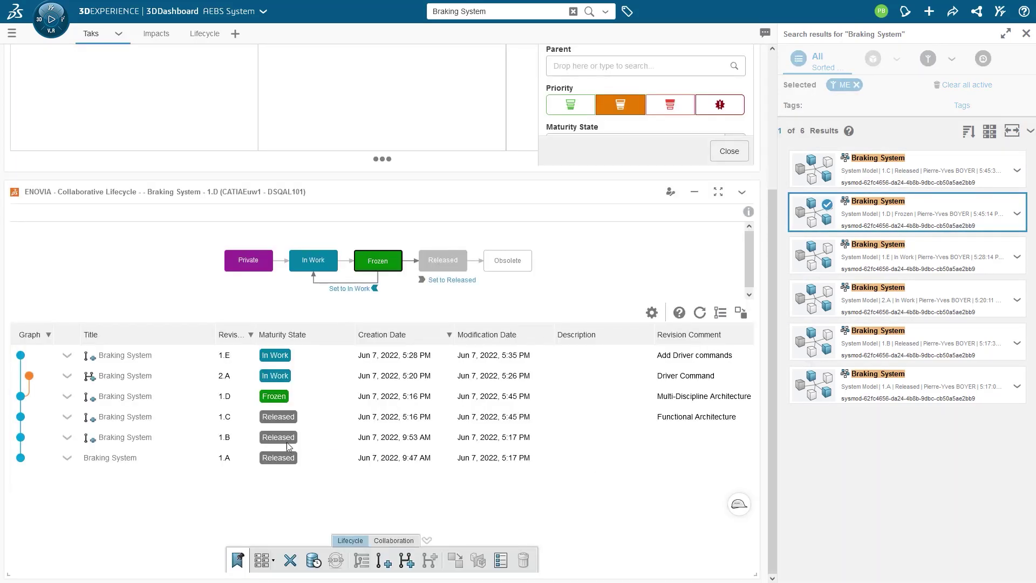
Step: Create a new branch from revision 1.D with the comment 'Display information'
click(67, 397)
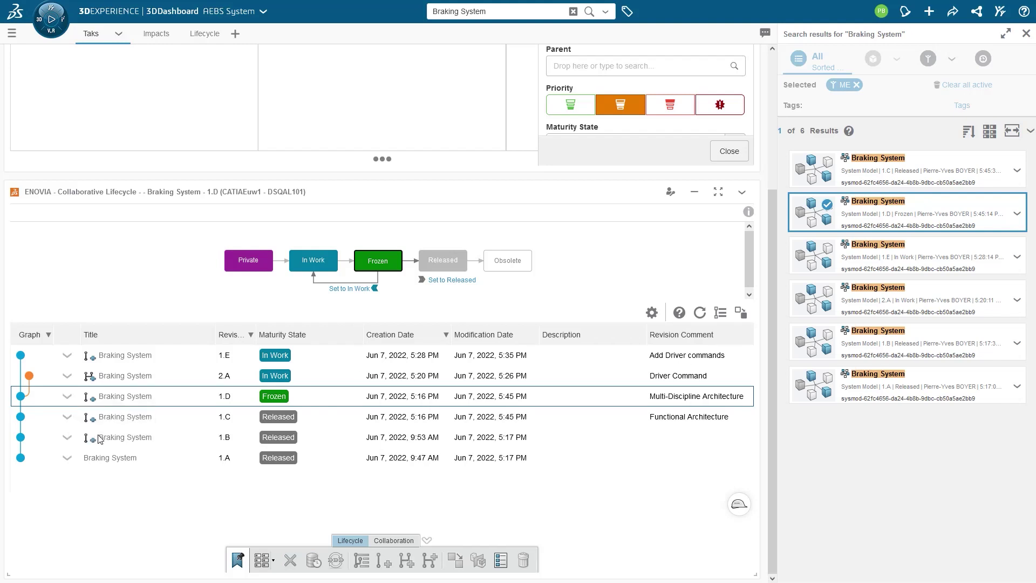
click(390, 373)
text(D)
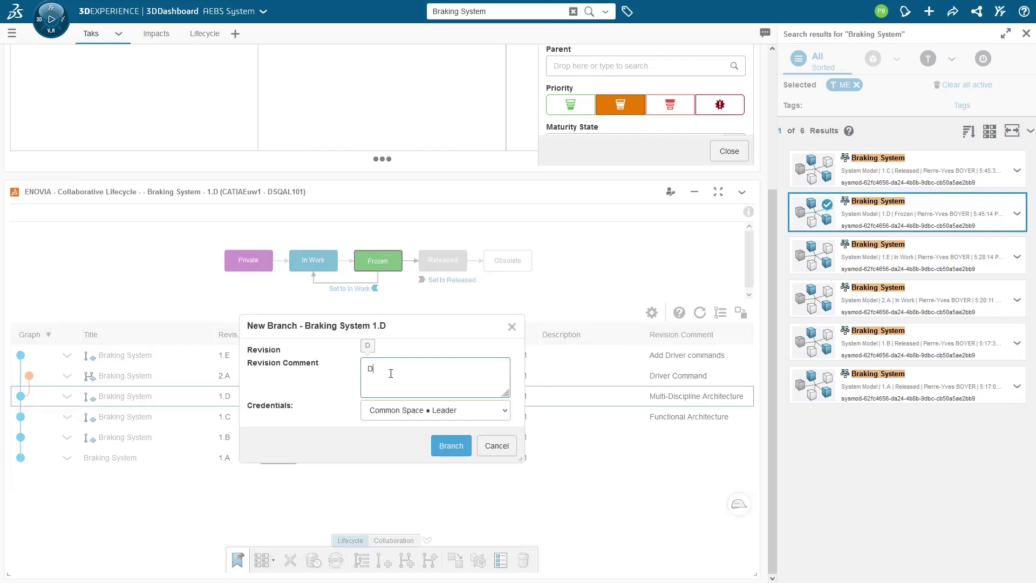
text(isplay informat)
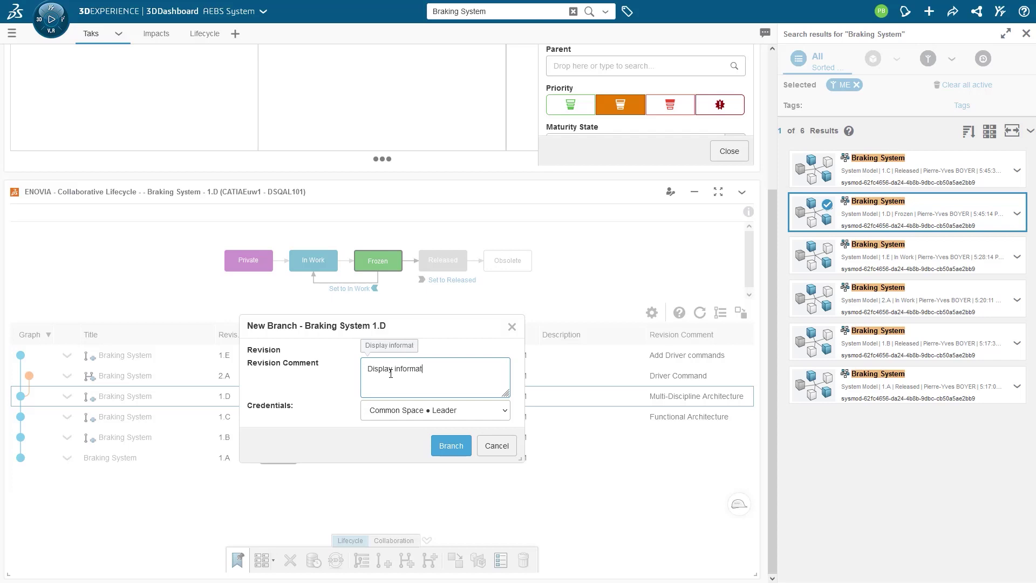
text(ion)
click(459, 447)
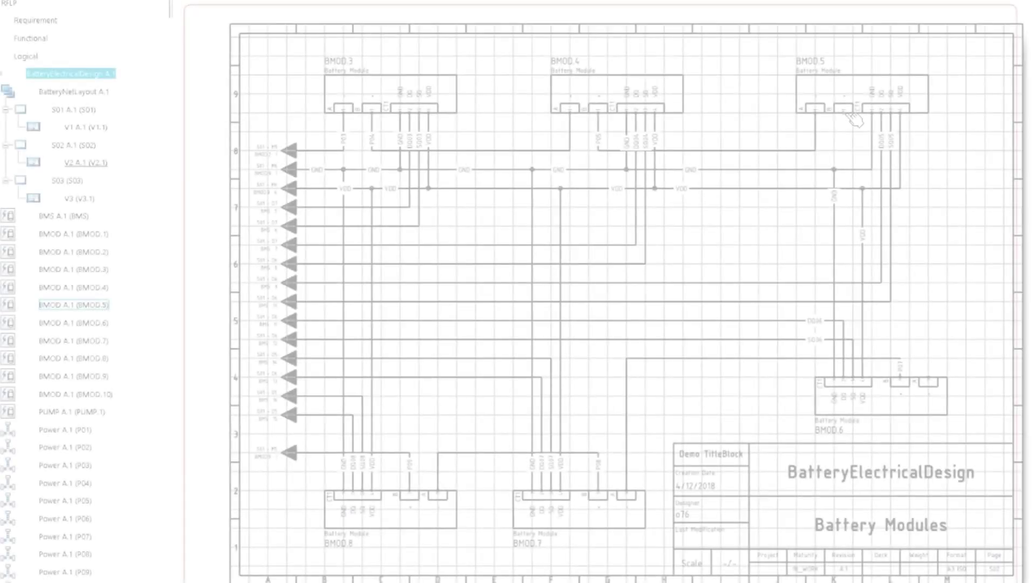
Step: End wire P06 in an off-sheet connector and open the Additional Modules sheet
click(955, 150)
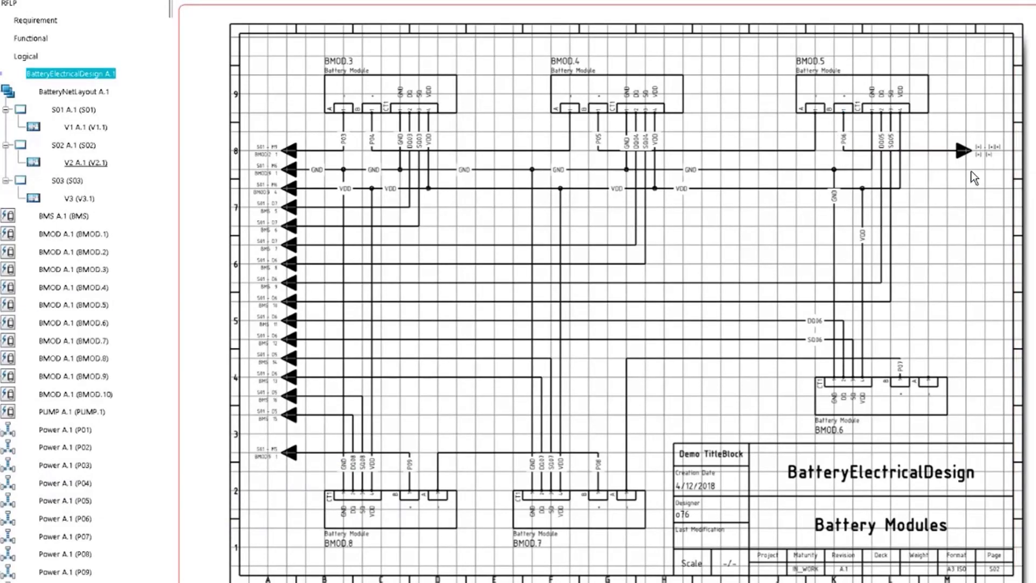
double_click(80, 198)
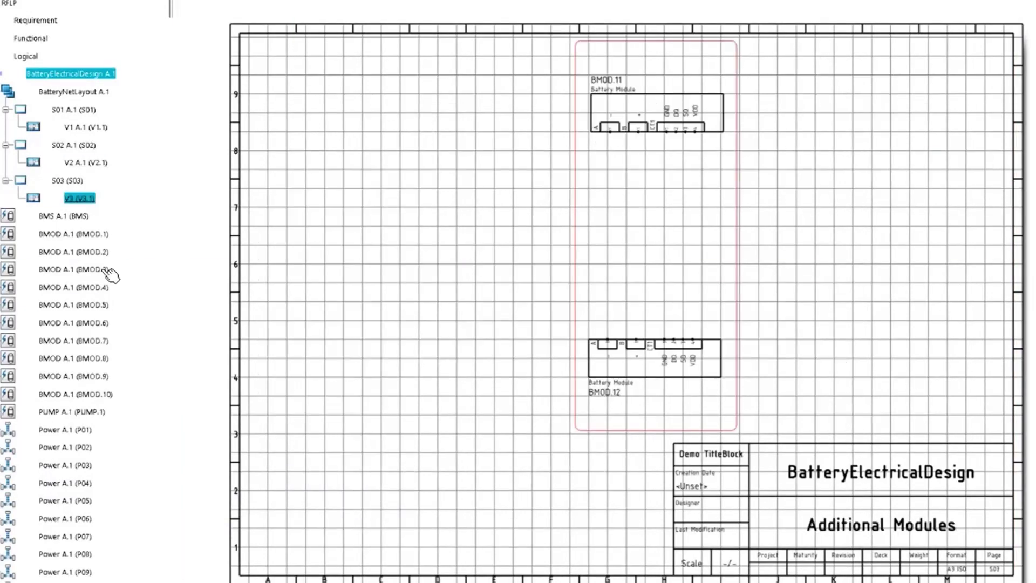
scroll(108, 268, down, 3)
Step: Add a net connection for Power A.1 (P06) and wire it to BMOD.12
right_click(51, 447)
click(101, 424)
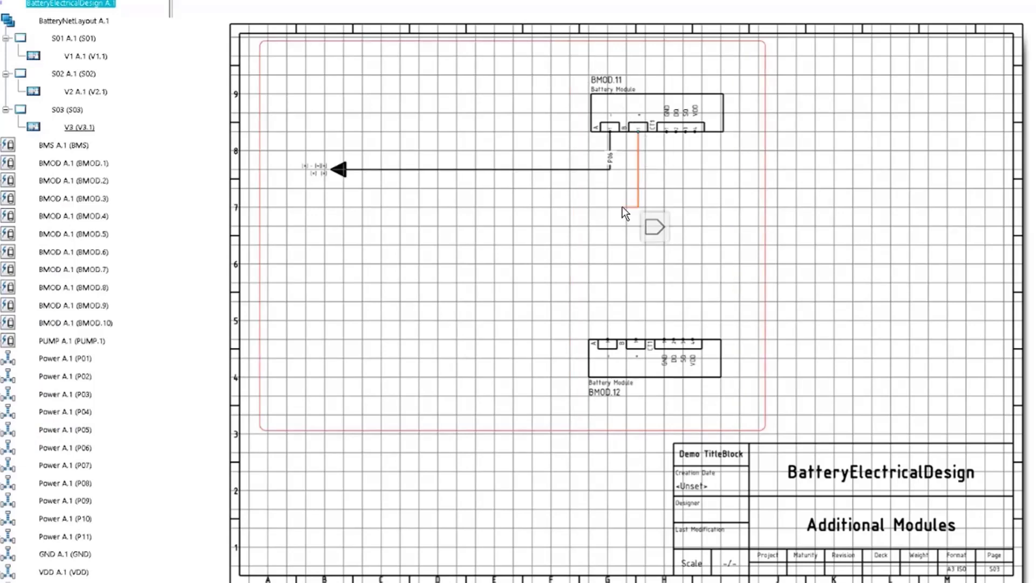
click(608, 343)
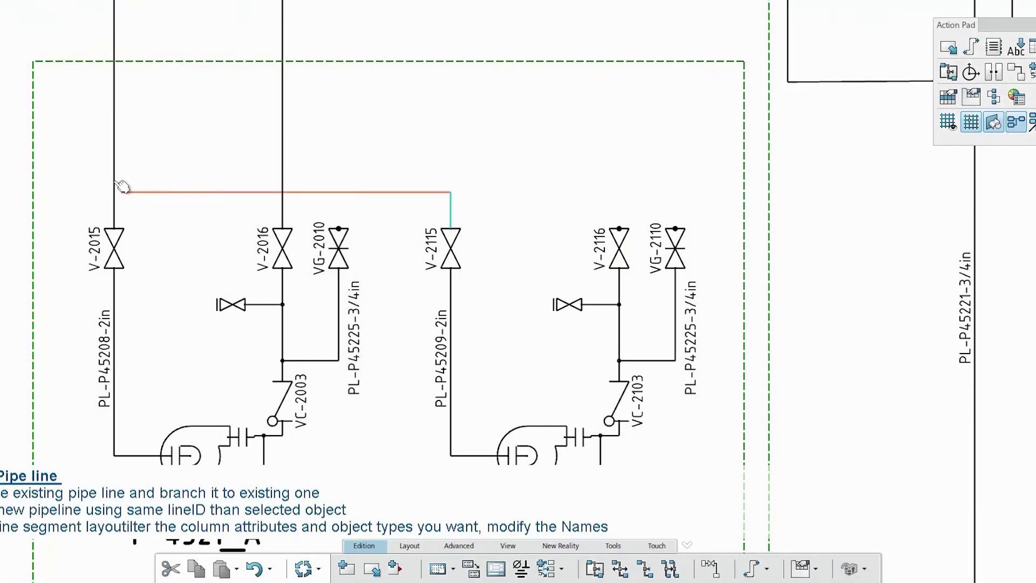
Step: Join the pipe onto V-2015's line, show the grid, and route V-2116's port into V-2016's line
click(116, 191)
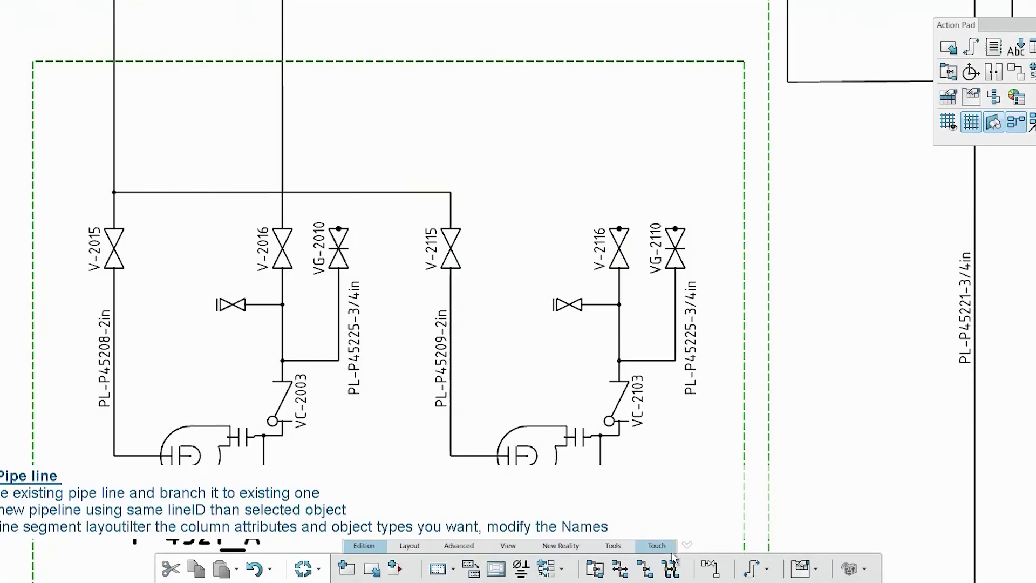
click(949, 128)
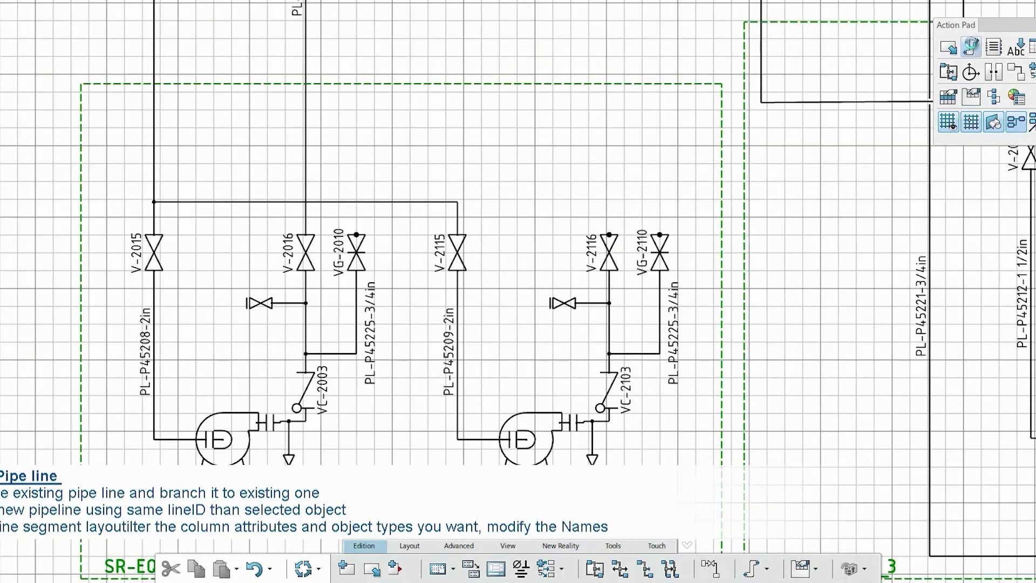
click(971, 47)
click(609, 235)
click(305, 146)
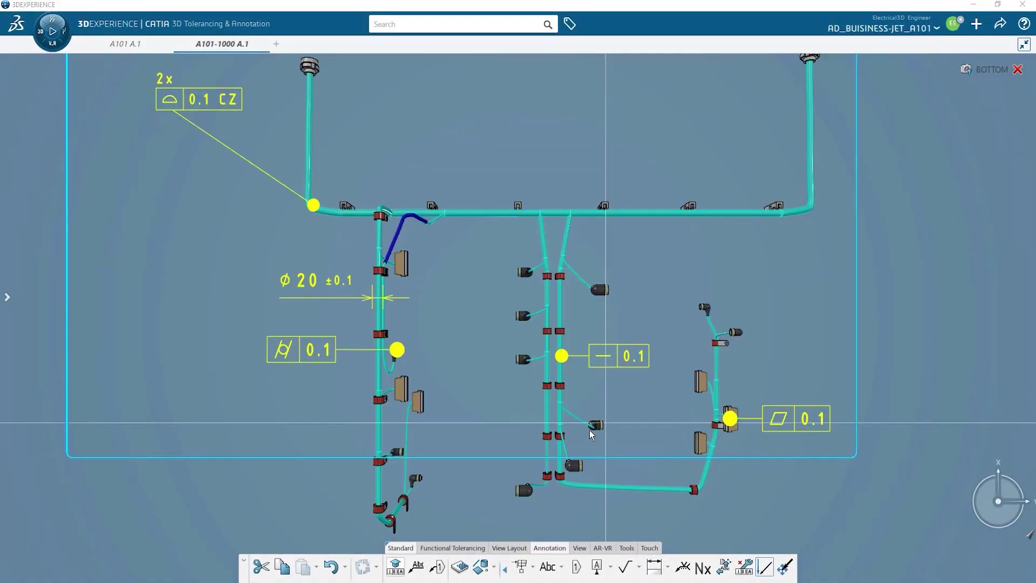
Step: Give the harness cylinder a Limit of Size tolerance and place its annotation
click(395, 566)
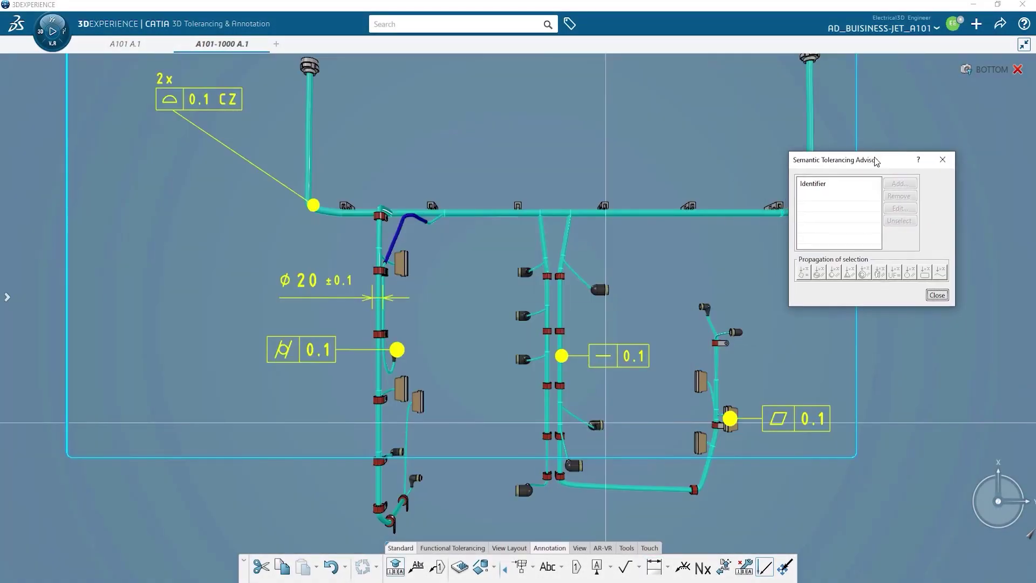
click(378, 434)
click(846, 239)
click(973, 563)
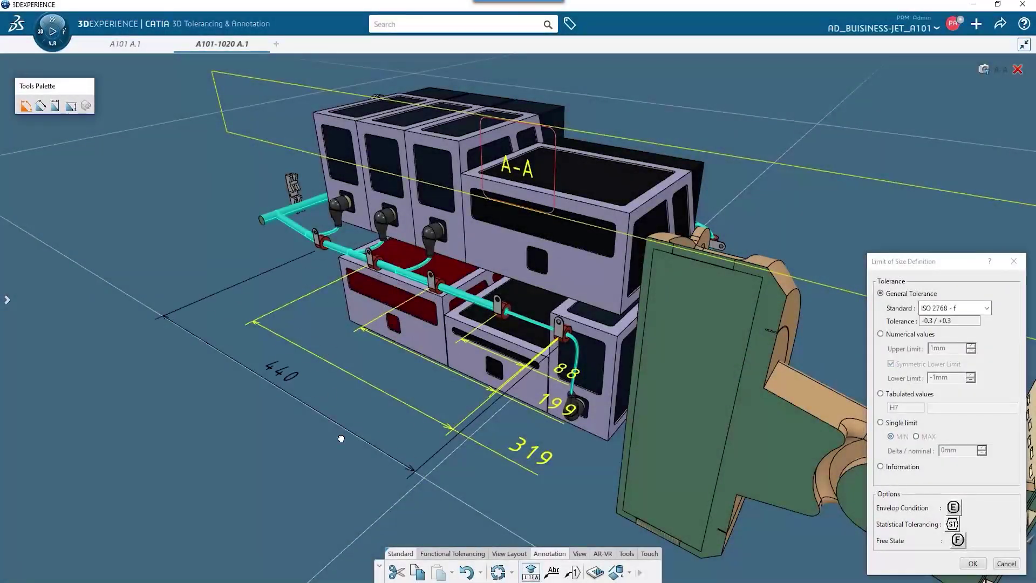
Step: Apply the ISO 2768-f general tolerance to the 440 dimension and dismiss the warning
click(486, 485)
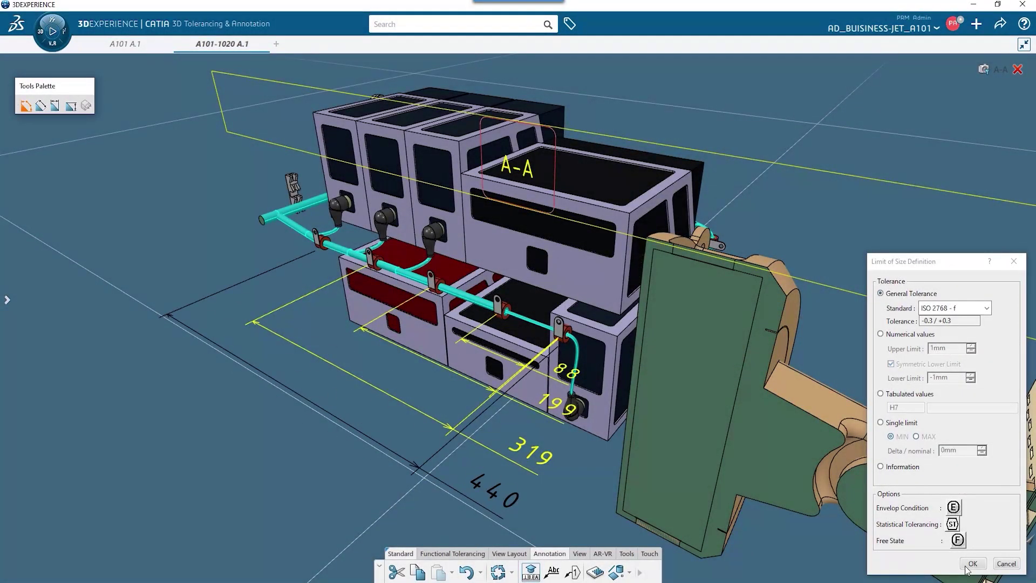
click(972, 564)
click(587, 336)
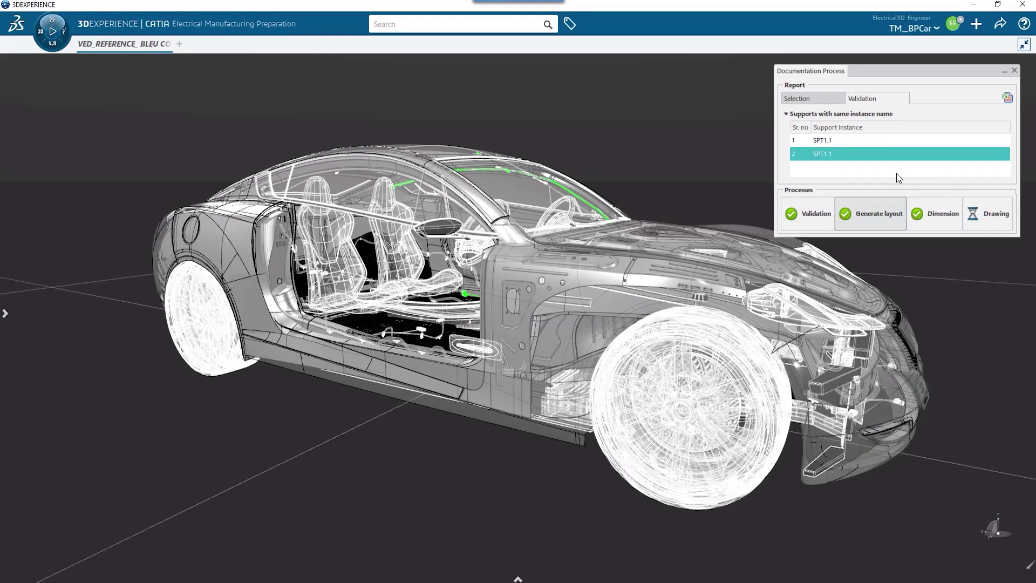